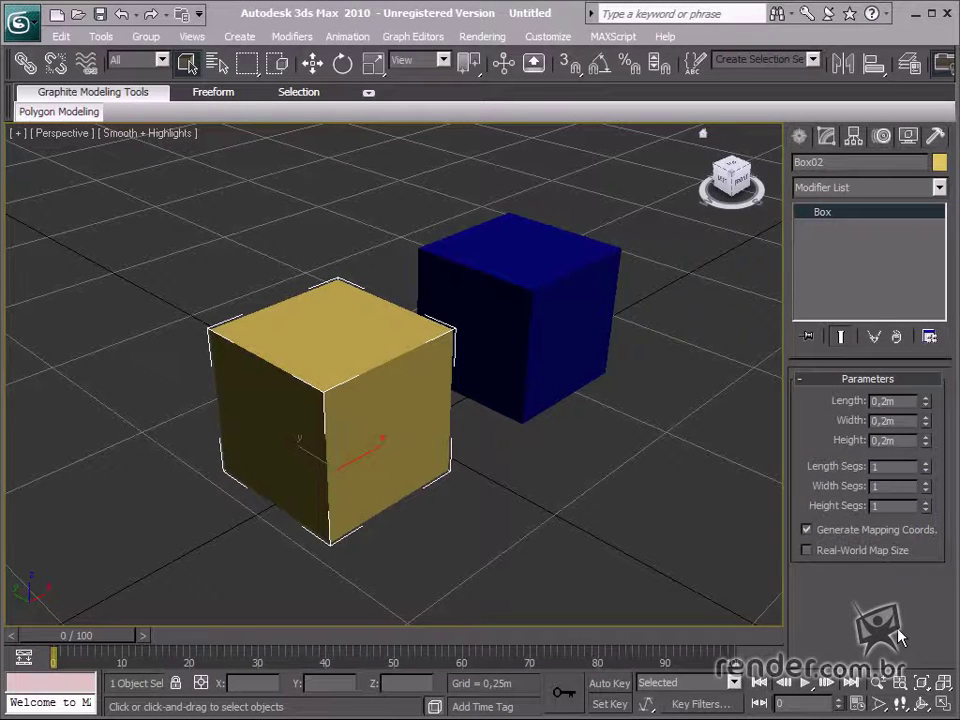
Step: Move the yellow box left, snapping its bottom corner to a 0,25m grid intersection
{"action": "mouse_move", "coordinate": [639, 467]}
{"action": "middle_mouse_down"}
{"action": "mouse_move", "coordinate": [620, 457]}
{"action": "mouse_move", "coordinate": [633, 465]}
{"action": "middle_mouse_up"}
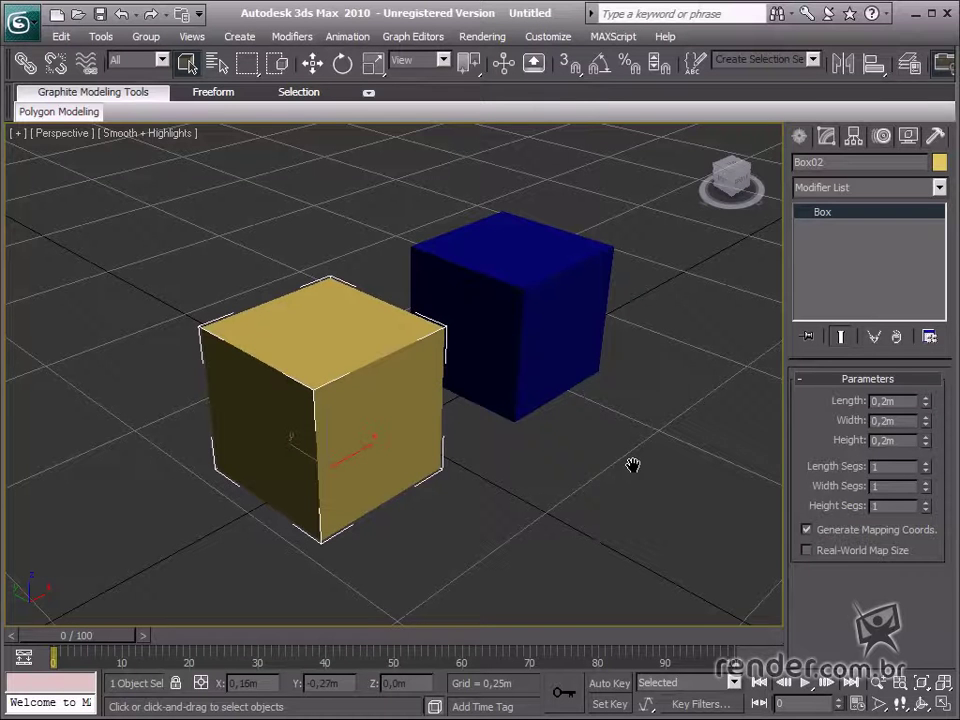
{"action": "middle_click_drag", "start_coordinate": [600, 450], "coordinate": [603, 444]}
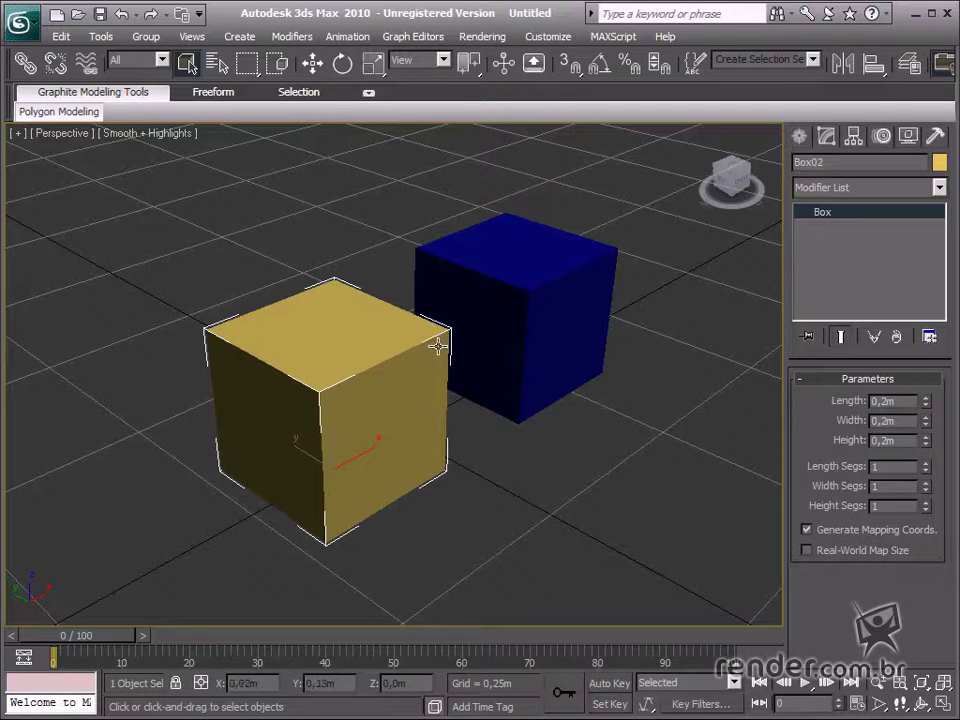
{"action": "left_click", "coordinate": [313, 63]}
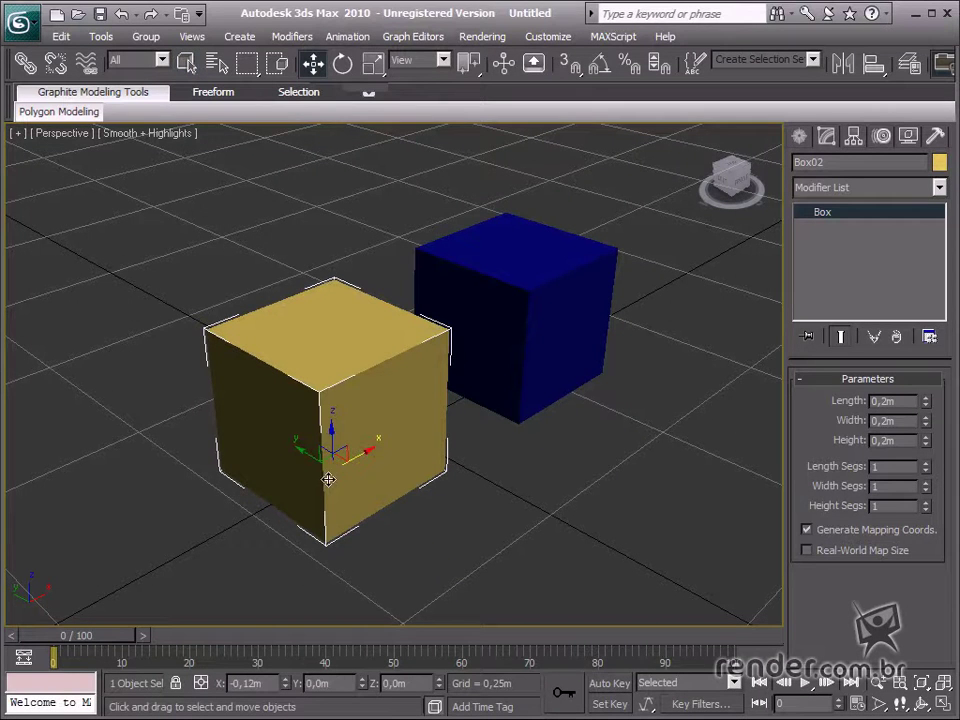
{"action": "mouse_move", "coordinate": [334, 458]}
{"action": "left_mouse_down"}
{"action": "mouse_move", "coordinate": [318, 490]}
{"action": "mouse_move", "coordinate": [272, 500]}
{"action": "mouse_move", "coordinate": [288, 458]}
{"action": "mouse_move", "coordinate": [268, 452]}
{"action": "mouse_move", "coordinate": [314, 460]}
{"action": "mouse_move", "coordinate": [316, 496]}
{"action": "mouse_move", "coordinate": [322, 472]}
{"action": "left_mouse_up"}
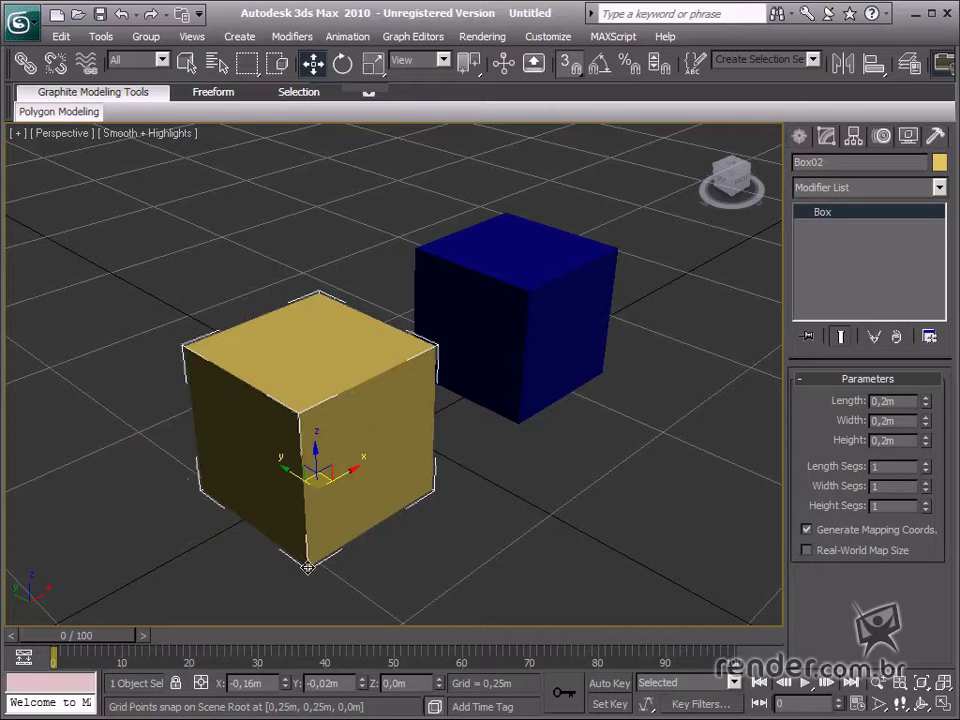
{"action": "left_click_drag", "start_coordinate": [308, 566], "coordinate": [249, 526]}
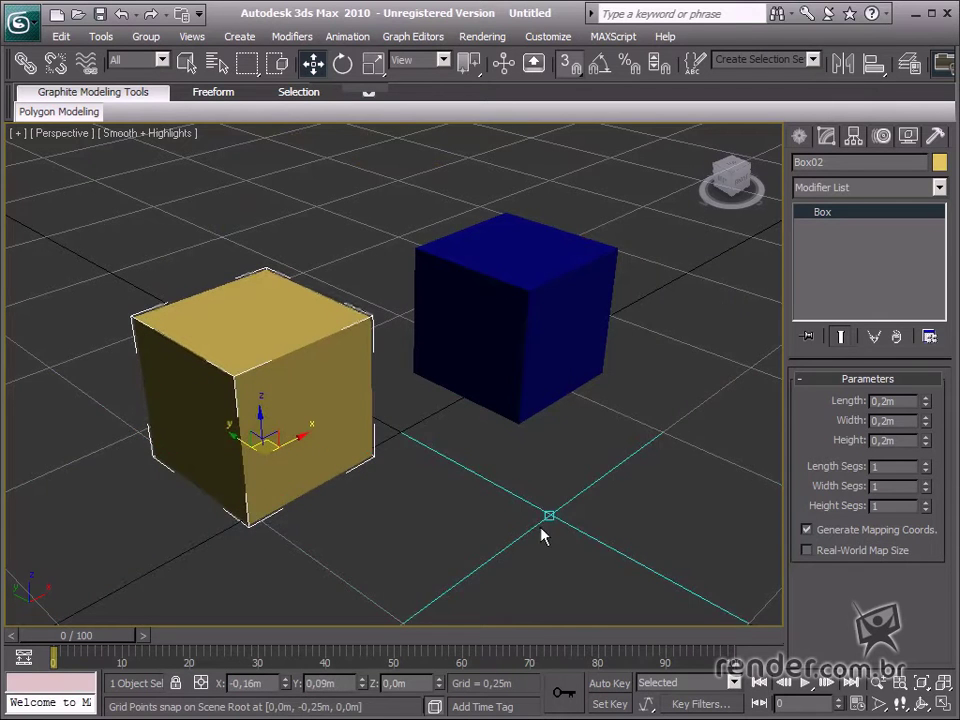
{"action": "middle_click_drag", "start_coordinate": [505, 463], "coordinate": [542, 452]}
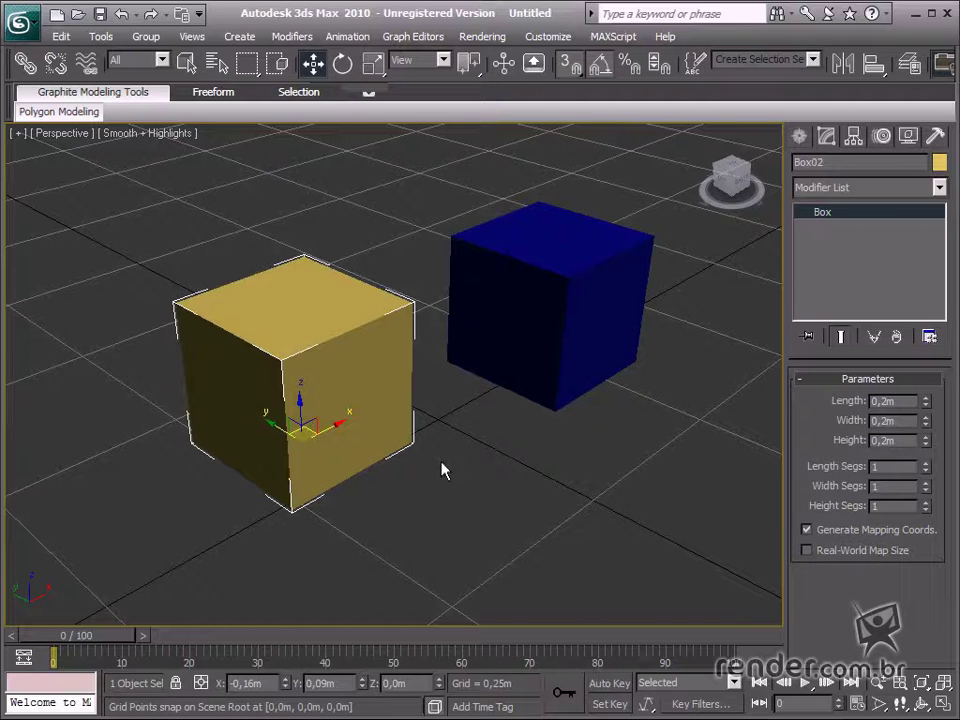
Step: Rotate the yellow Box02 on the gizmo's Y ring until it reads exactly 5 degrees
{"action": "left_click", "coordinate": [343, 64]}
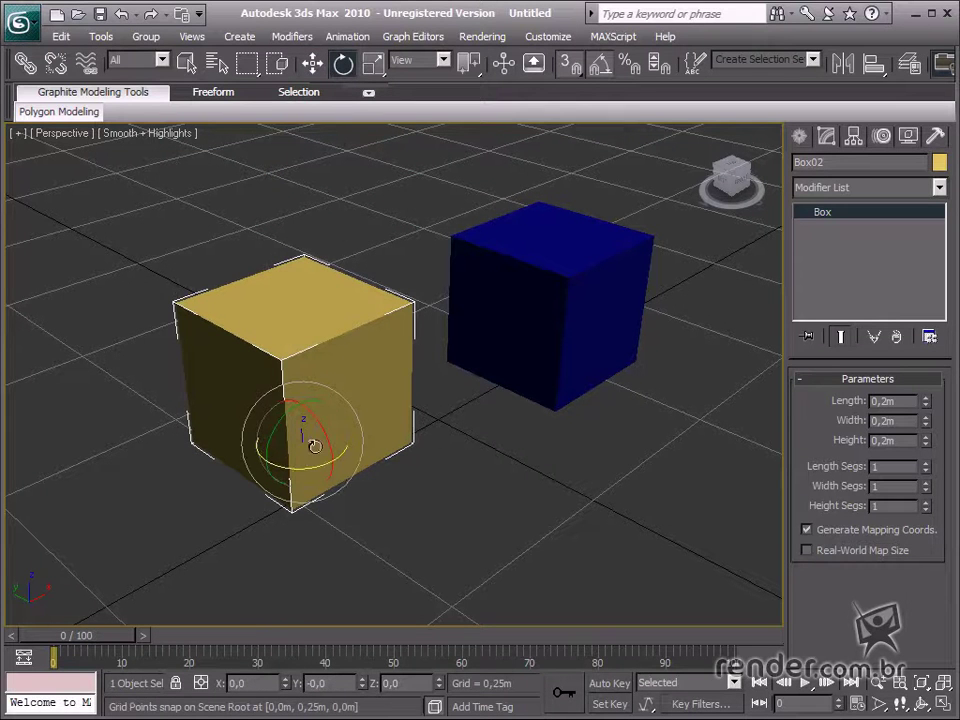
{"action": "left_click_drag", "start_coordinate": [278, 418], "coordinate": [297, 433]}
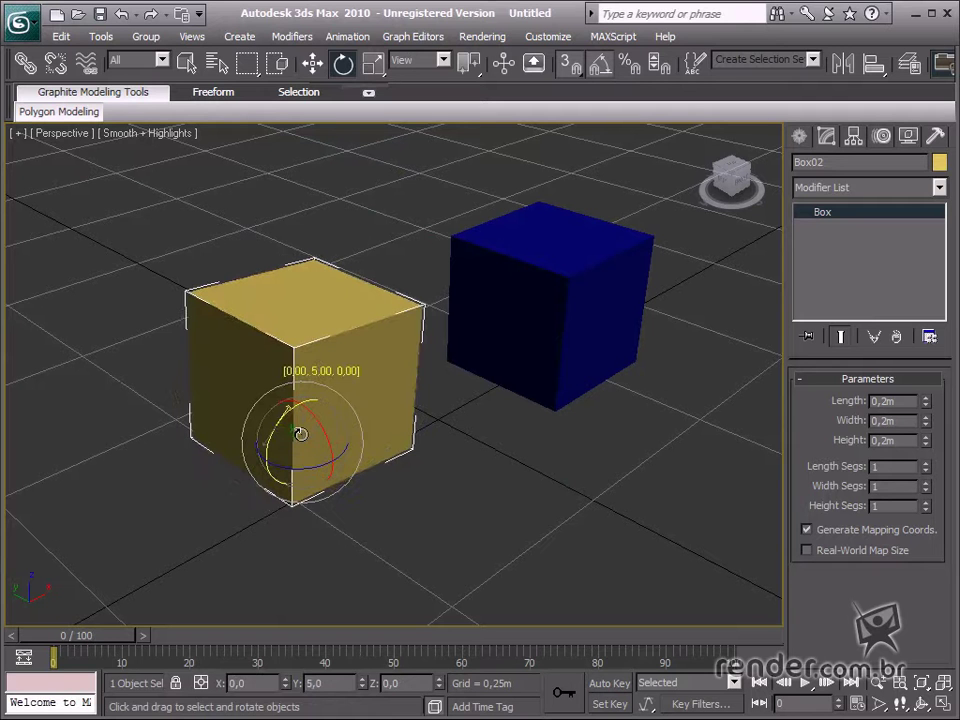
{"action": "left_click_drag", "start_coordinate": [300, 434], "coordinate": [299, 430]}
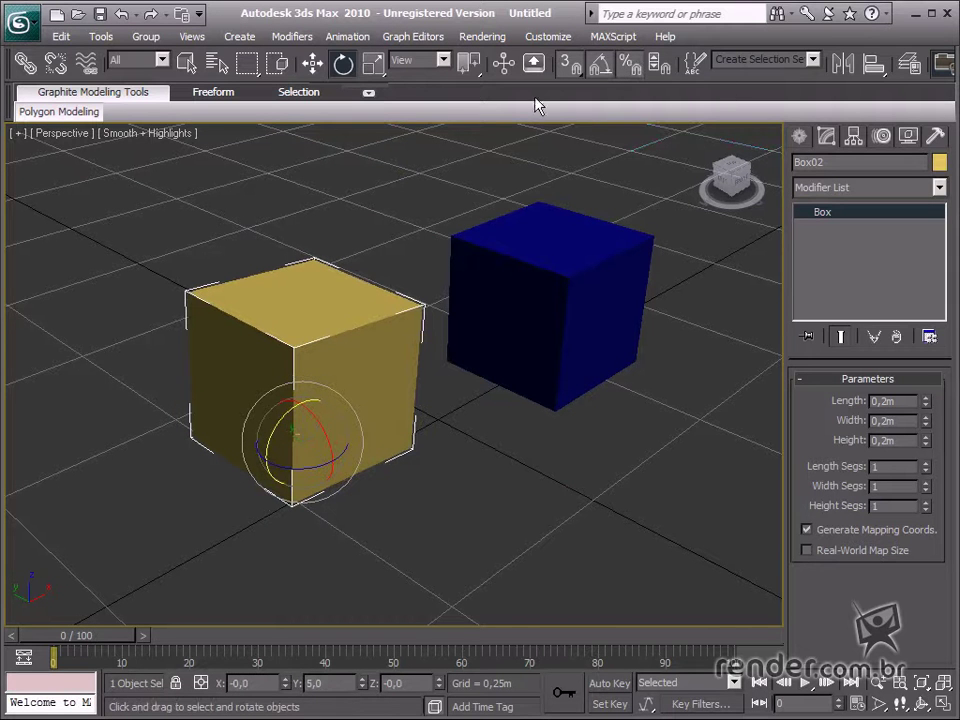
Step: Scale the blue Box01 to 105% along Z, keeping X and Y at 100%
{"action": "left_click", "coordinate": [373, 65]}
{"action": "left_click", "coordinate": [585, 275]}
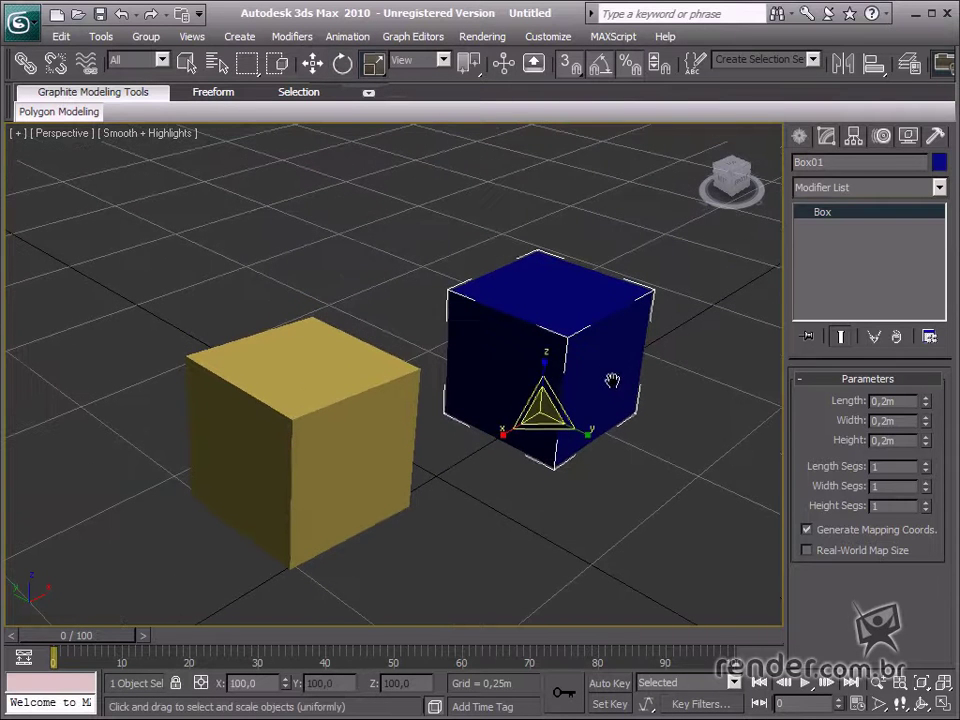
{"action": "mouse_move", "coordinate": [548, 372]}
{"action": "left_mouse_down"}
{"action": "mouse_move", "coordinate": [552, 343]}
{"action": "mouse_move", "coordinate": [556, 373]}
{"action": "mouse_move", "coordinate": [564, 354]}
{"action": "mouse_move", "coordinate": [563, 375]}
{"action": "left_mouse_up"}
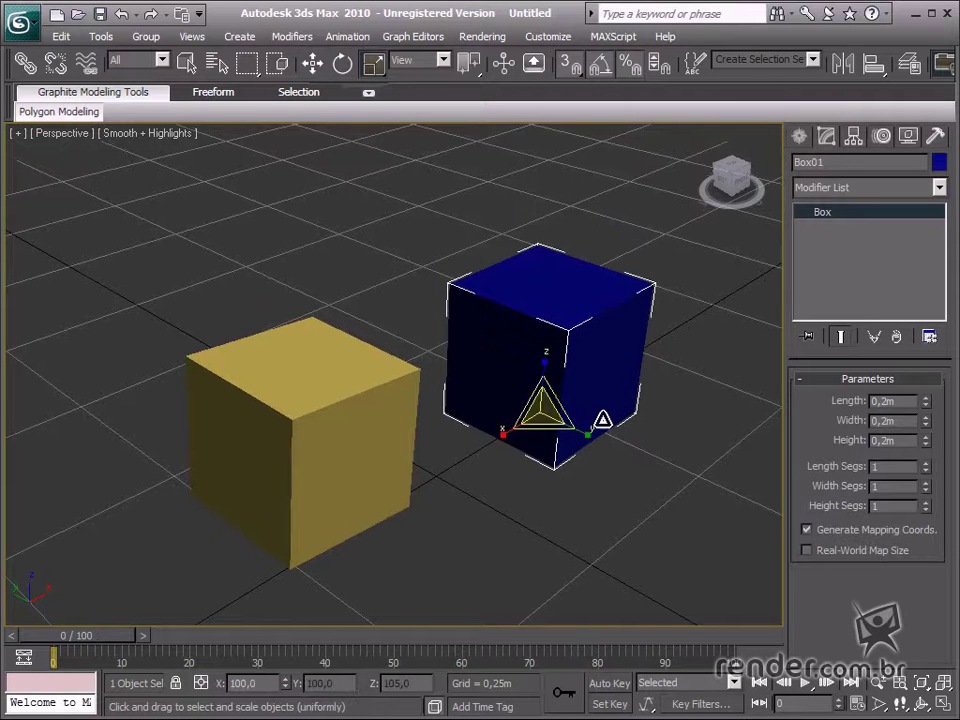
{"action": "middle_click_drag", "start_coordinate": [603, 418], "coordinate": [590, 408]}
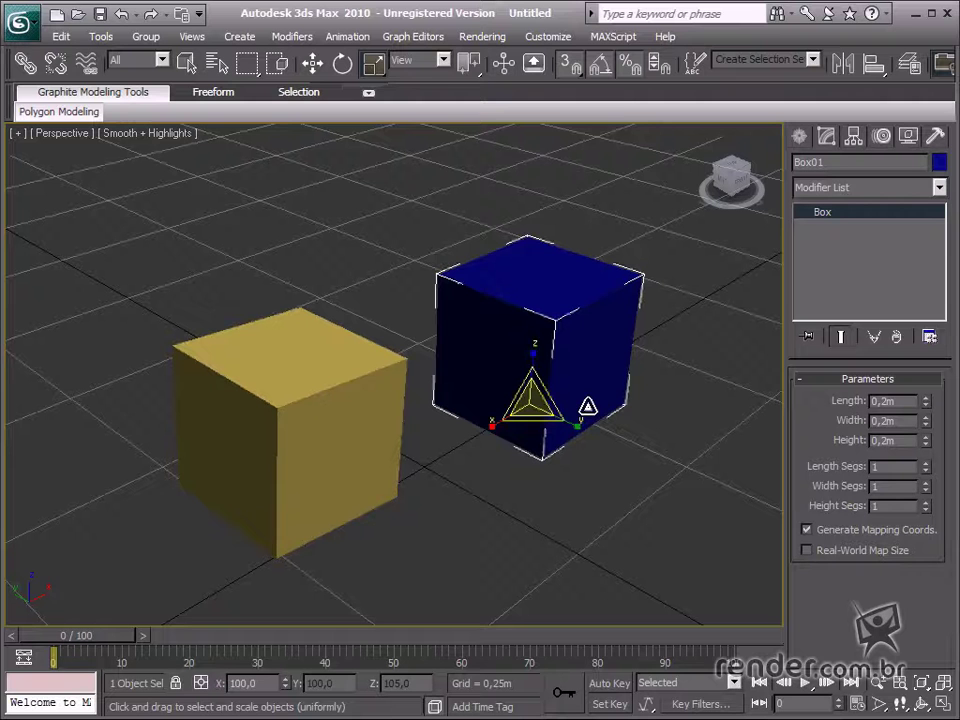
Step: Enable Vertex snapping with Grid Points in Grid and Snap Settings, moving the dialog lower right
{"action": "right_click", "coordinate": [569, 67]}
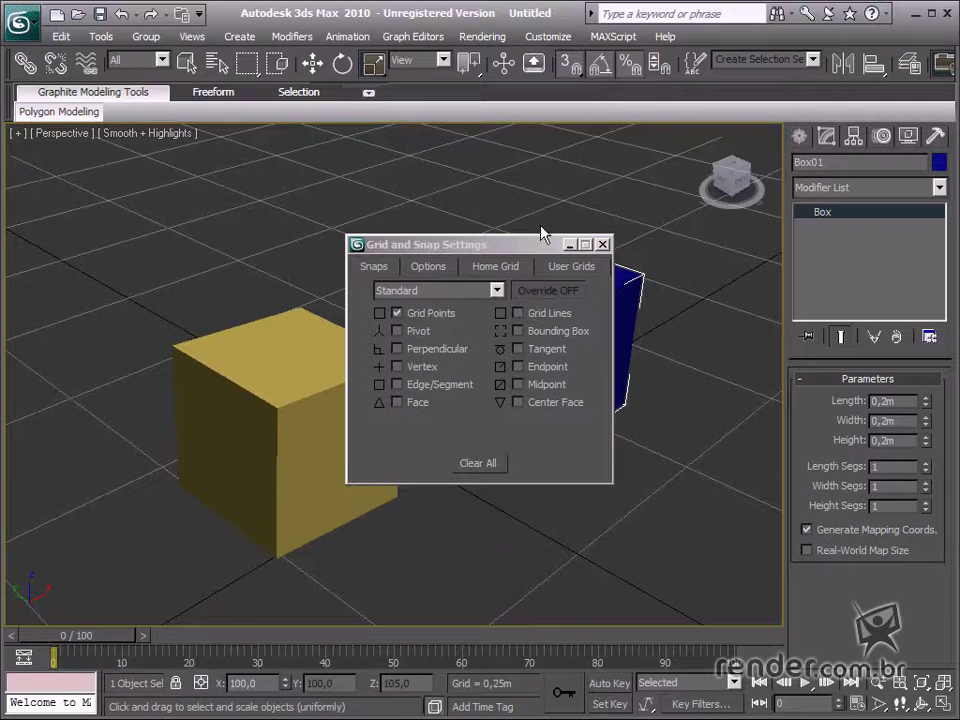
{"action": "left_click_drag", "start_coordinate": [532, 255], "coordinate": [531, 271]}
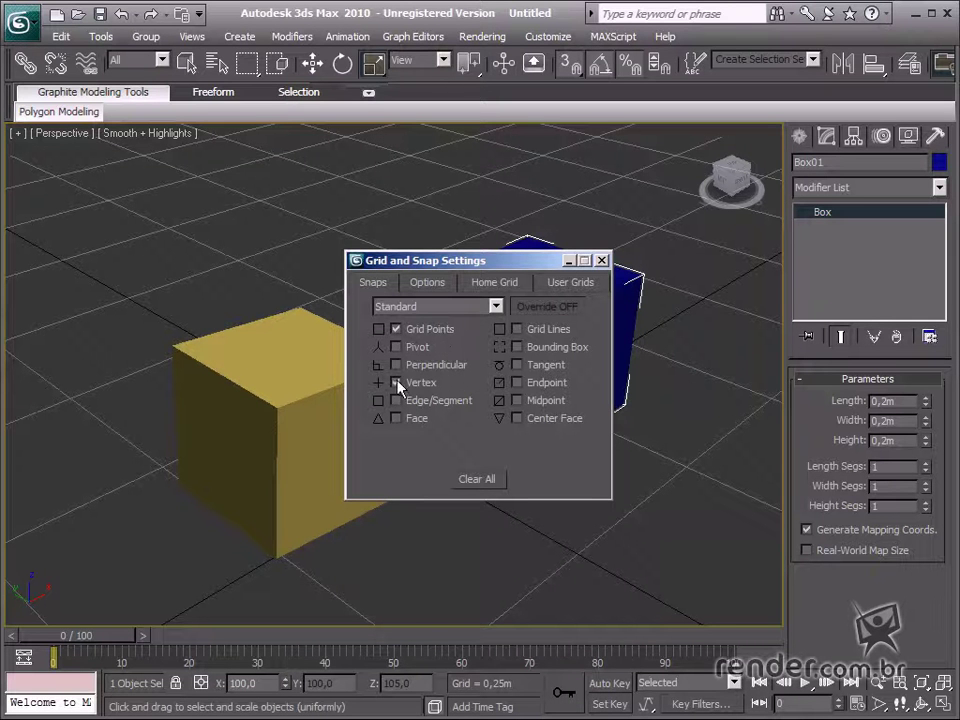
{"action": "left_click_drag", "start_coordinate": [512, 267], "coordinate": [724, 481]}
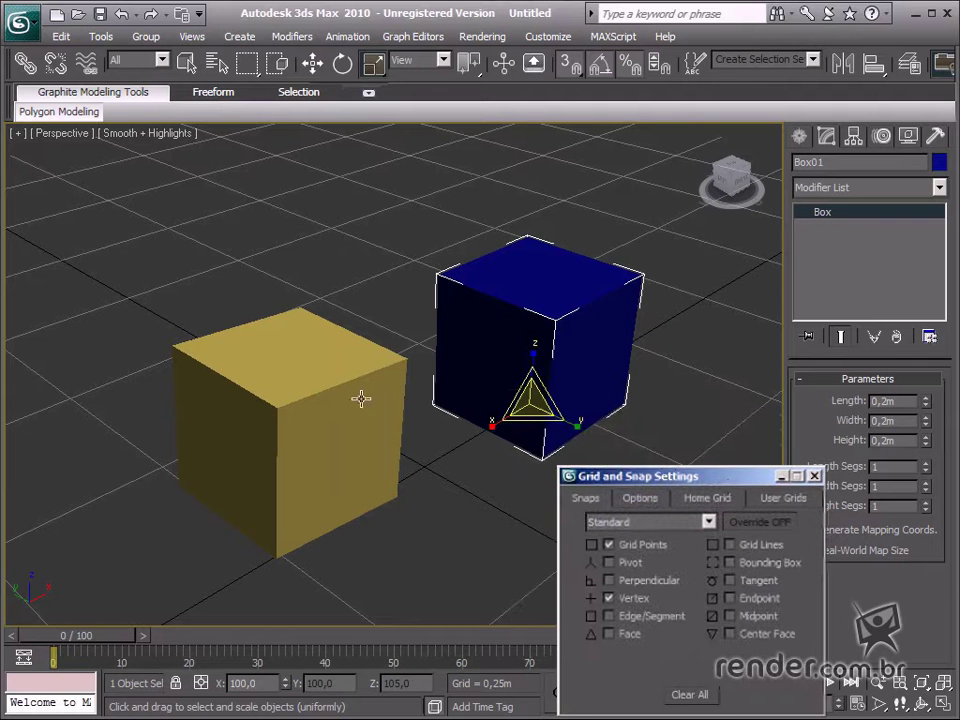
Step: Drag the yellow box by its bottom vertex onto the blue box's top corner vertex
{"action": "left_click", "coordinate": [313, 64]}
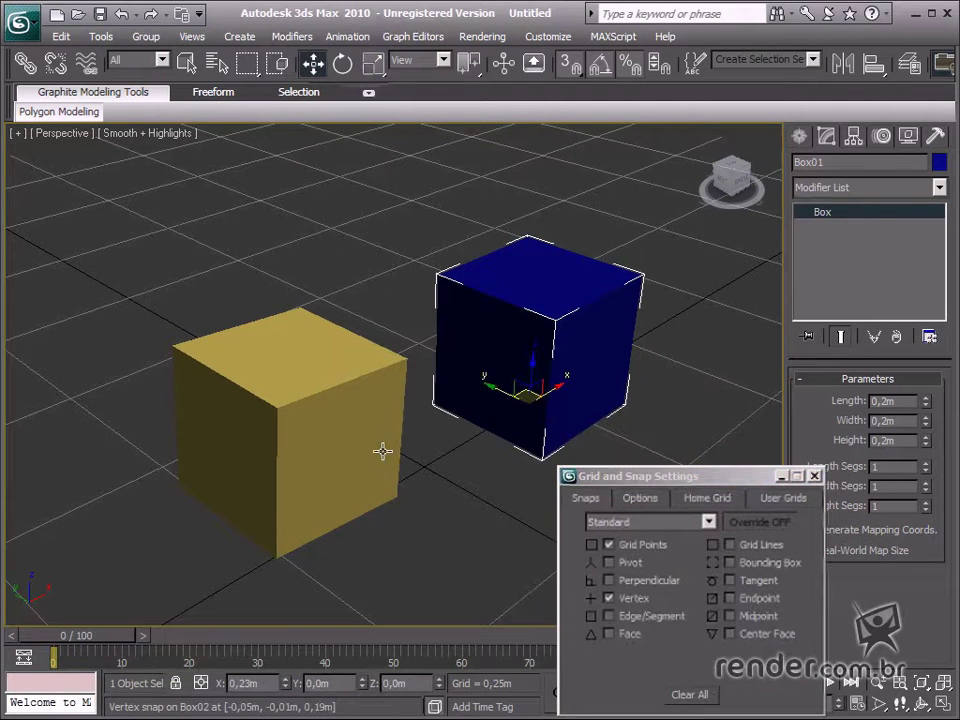
{"action": "left_click_drag", "start_coordinate": [396, 496], "coordinate": [557, 317]}
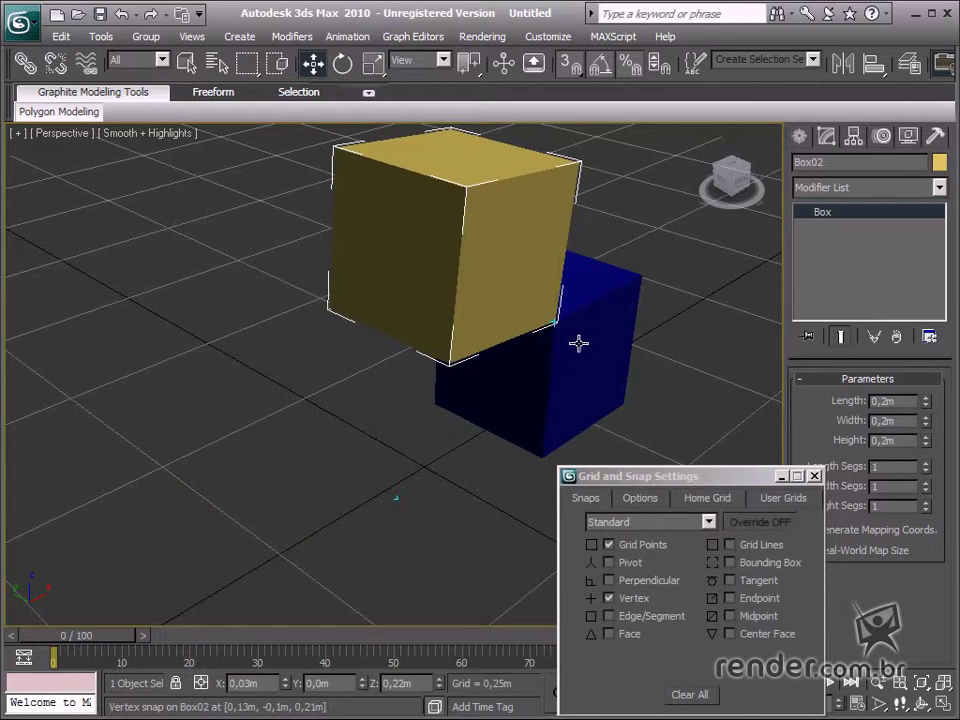
{"action": "middle_click_drag", "start_coordinate": [579, 343], "coordinate": [385, 353], "text": "alt"}
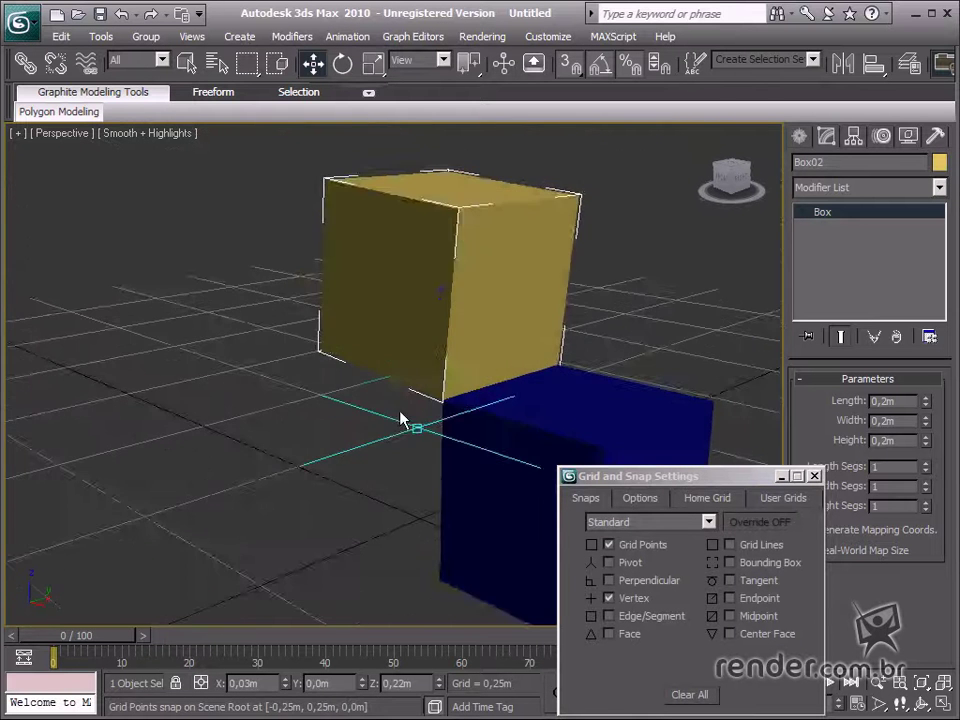
{"action": "scroll", "coordinate": [501, 418], "scroll_direction": "up", "scroll_amount": 6}
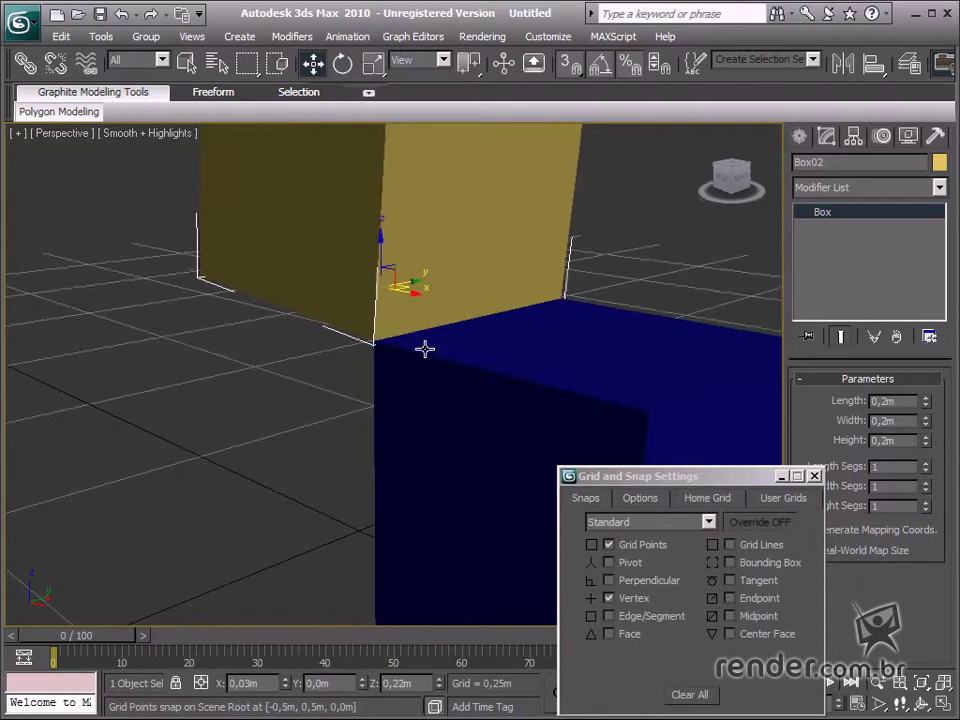
{"action": "middle_click_drag", "start_coordinate": [424, 347], "coordinate": [334, 317]}
{"action": "left_click_drag", "start_coordinate": [285, 305], "coordinate": [561, 367]}
Step: Zoom out and orbit to inspect the stacked boxes, then move the snap settings dialog up
{"action": "scroll", "coordinate": [561, 367], "scroll_direction": "down", "scroll_amount": 6}
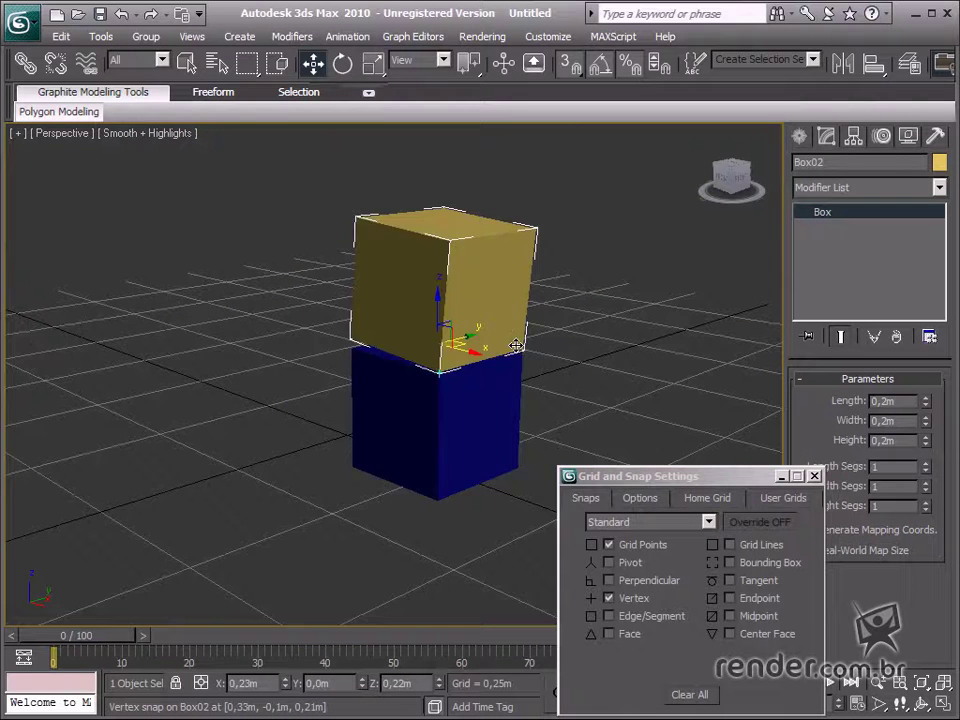
{"action": "middle_click_drag", "start_coordinate": [514, 343], "coordinate": [429, 369], "text": "alt"}
{"action": "scroll", "coordinate": [450, 360], "scroll_direction": "up", "scroll_amount": 2}
{"action": "scroll", "coordinate": [443, 360], "scroll_direction": "up", "scroll_amount": 2}
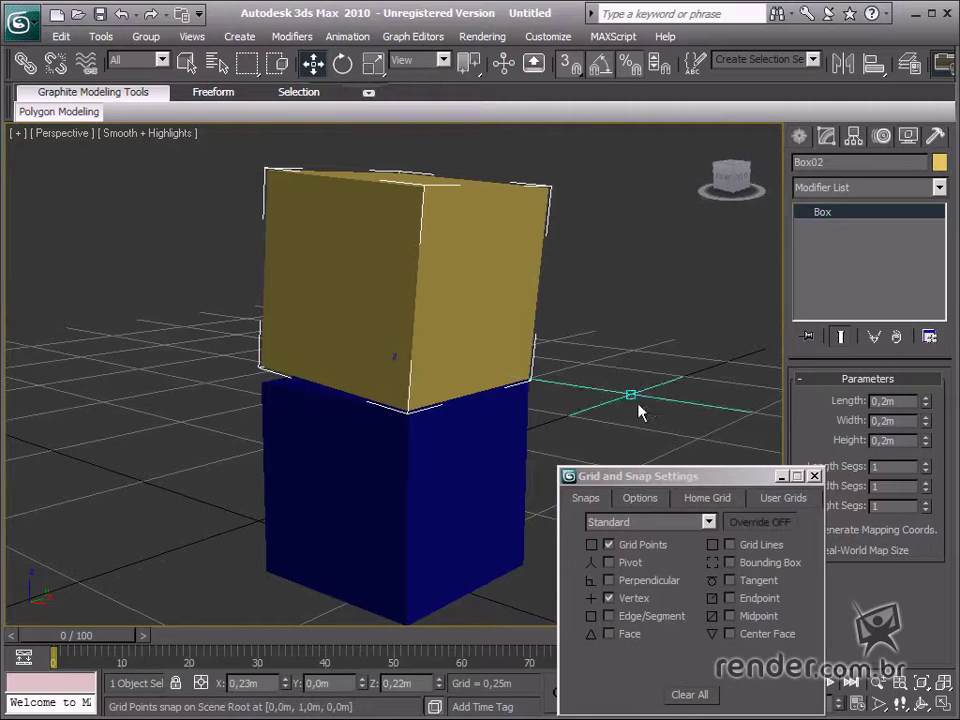
{"action": "left_click_drag", "start_coordinate": [670, 482], "coordinate": [654, 321]}
Step: On the snap Options page, turn Display rubber band off, test a move, then turn it back on
{"action": "left_click", "coordinate": [622, 338]}
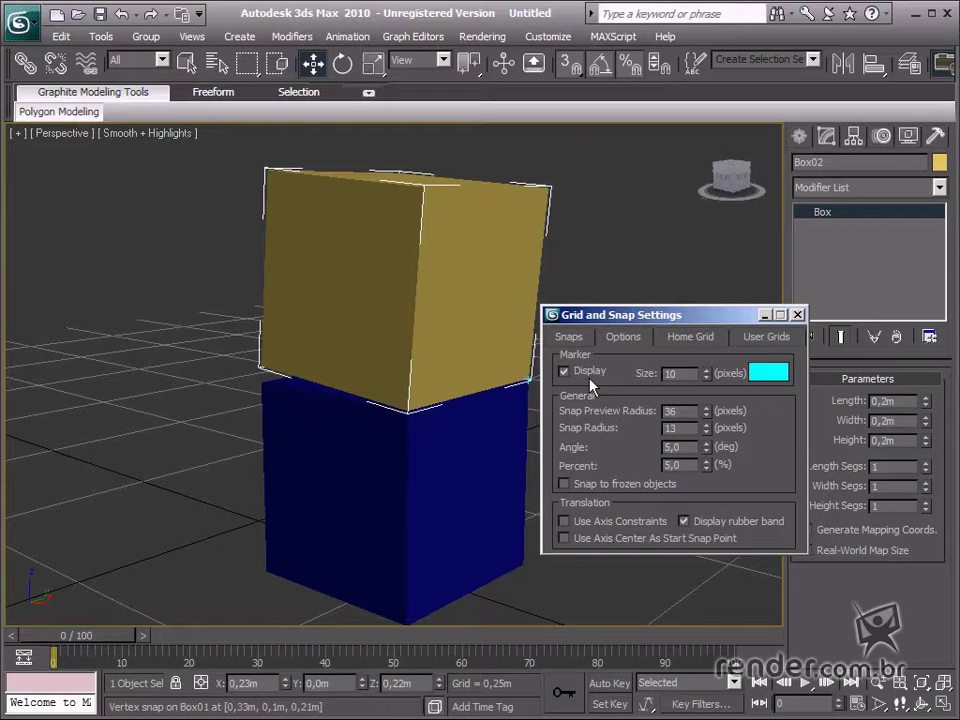
{"action": "scroll", "coordinate": [399, 381], "scroll_direction": "down", "scroll_amount": 4}
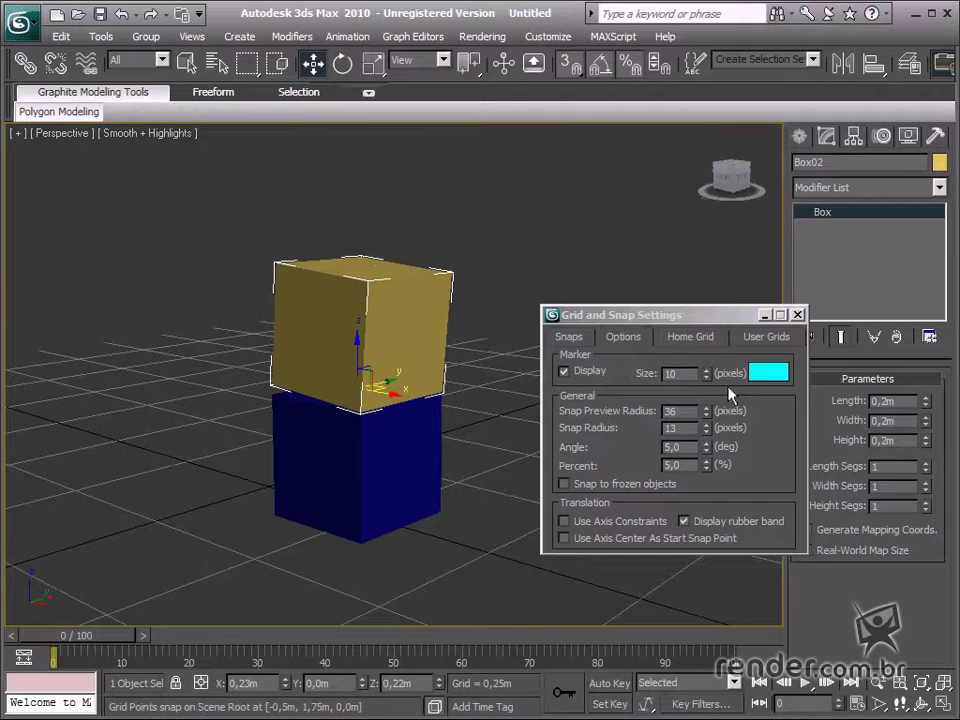
{"action": "left_click", "coordinate": [727, 525]}
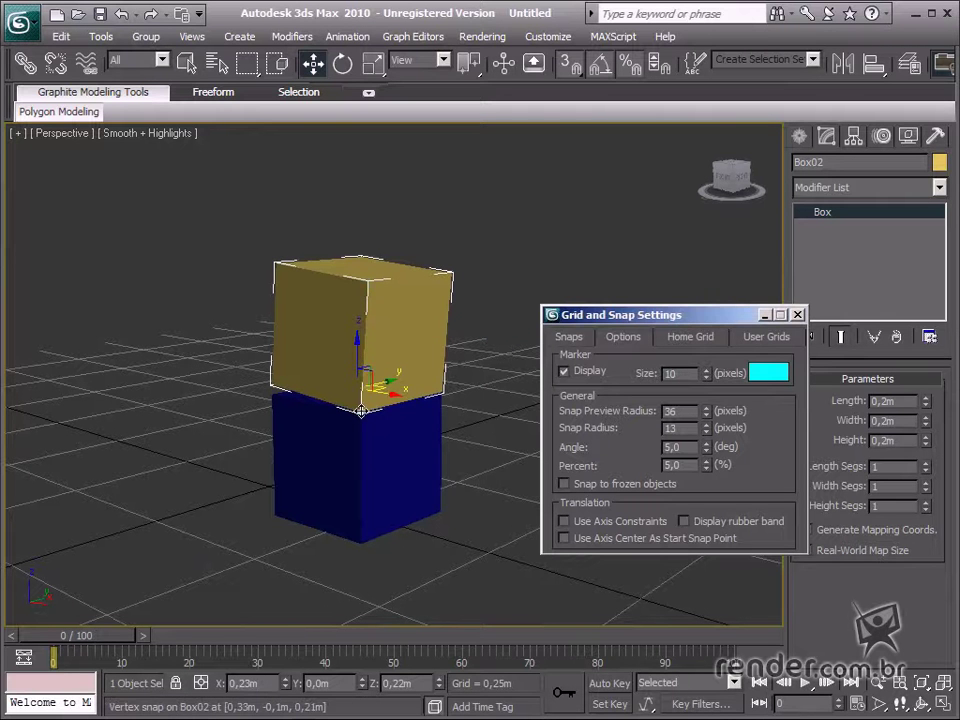
{"action": "mouse_move", "coordinate": [361, 410]}
{"action": "left_mouse_down"}
{"action": "mouse_move", "coordinate": [315, 339]}
{"action": "mouse_move", "coordinate": [401, 358]}
{"action": "mouse_move", "coordinate": [500, 412]}
{"action": "mouse_move", "coordinate": [364, 408]}
{"action": "left_mouse_up"}
{"action": "left_click", "coordinate": [684, 521]}
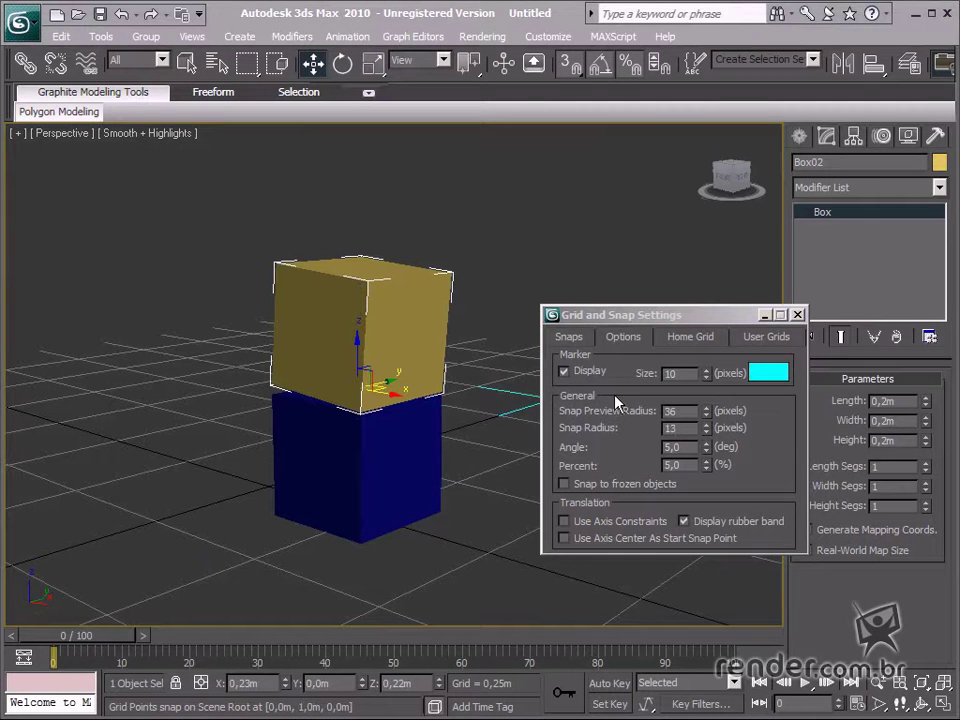
{"action": "middle_click_drag", "start_coordinate": [396, 398], "coordinate": [435, 426]}
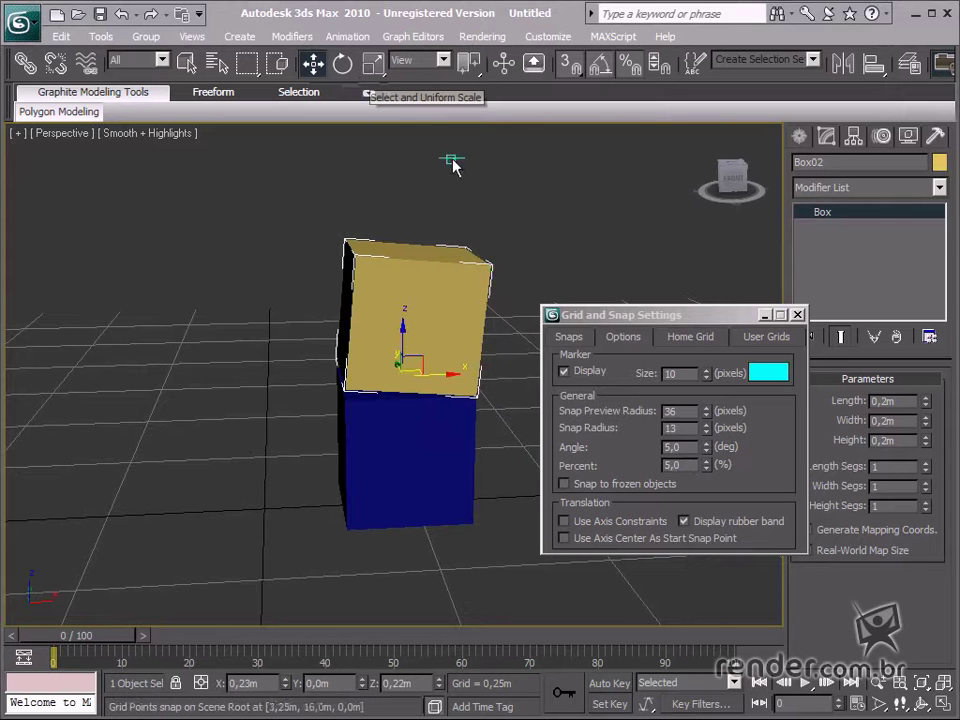
Step: Set the Percent snap value to 10
{"action": "left_click_drag", "start_coordinate": [690, 464], "coordinate": [638, 463]}
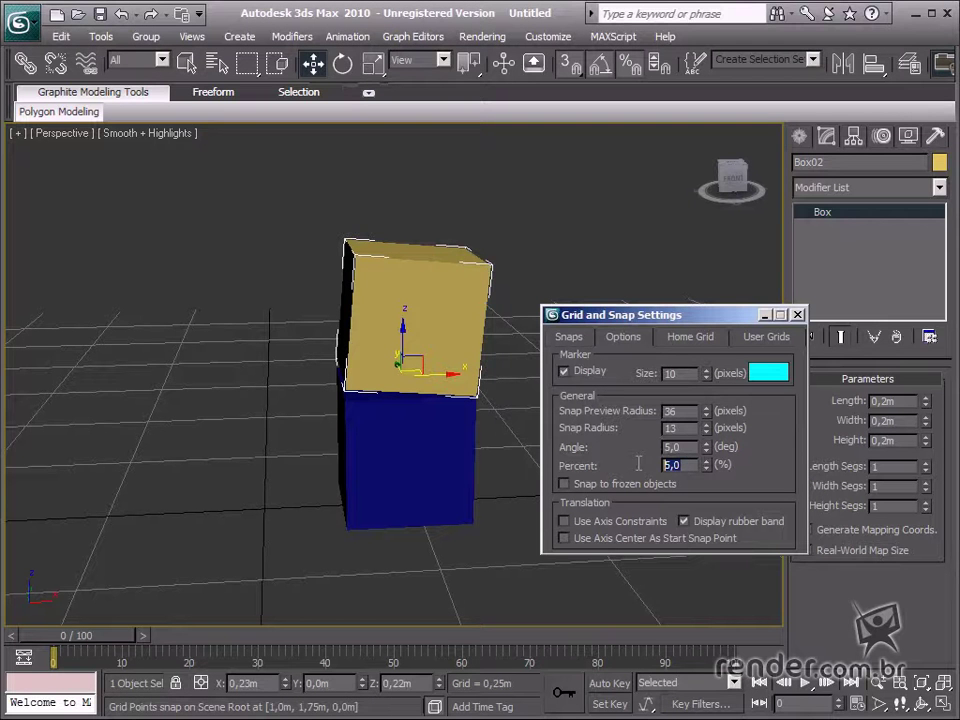
{"action": "type", "text": "10"}
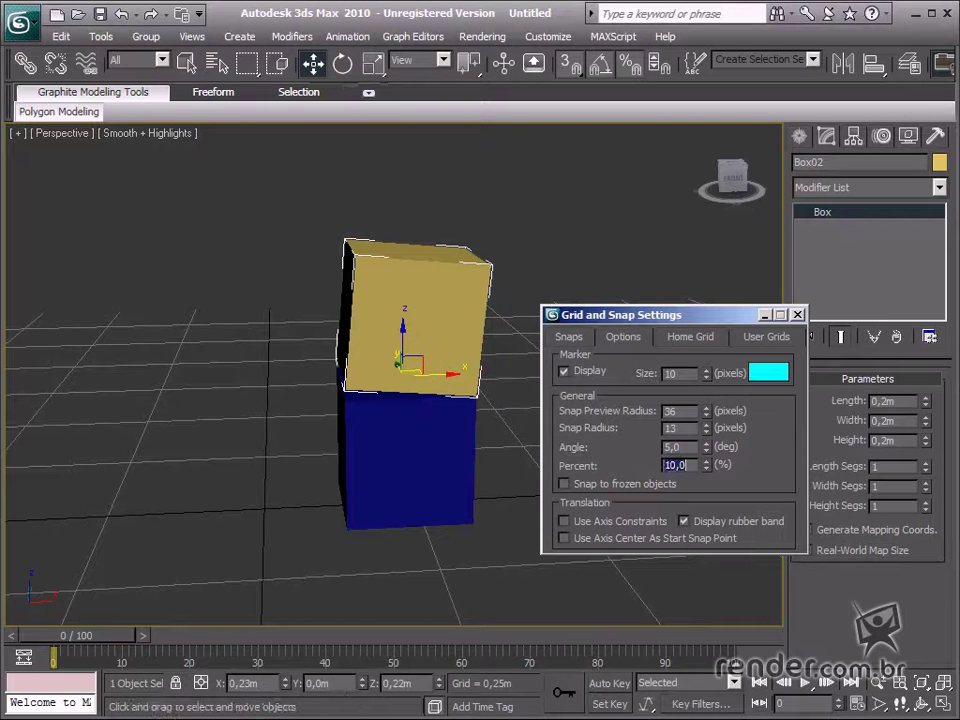
{"action": "left_click", "coordinate": [373, 62]}
{"action": "middle_click_drag", "start_coordinate": [431, 382], "coordinate": [386, 444]}
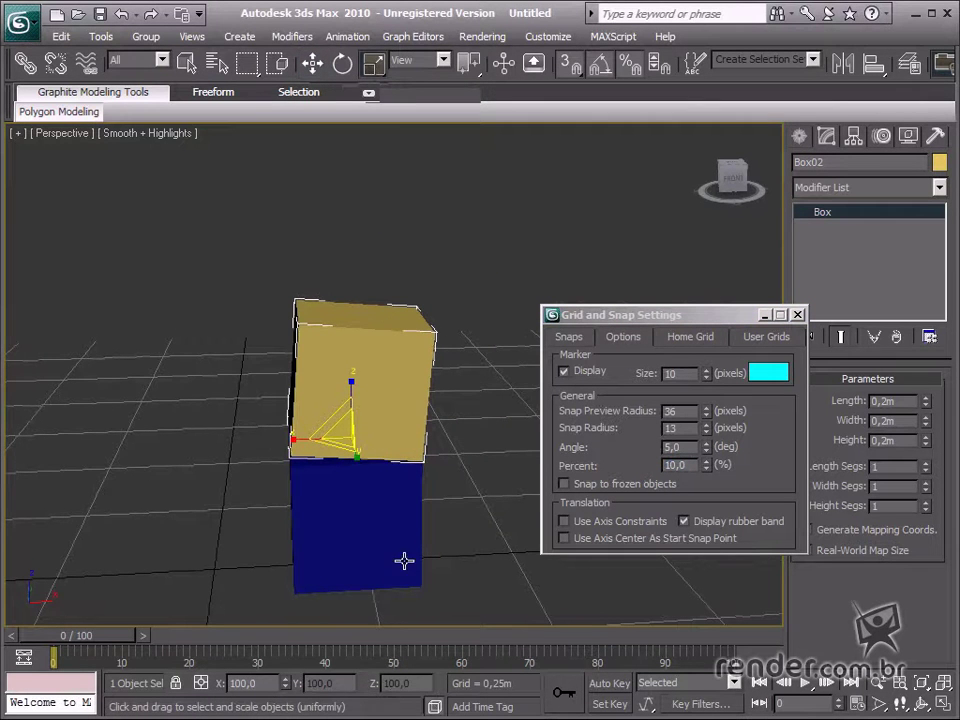
Step: Scale the yellow box in 10% steps along Z and X, then set snap marker Size to 75
{"action": "mouse_move", "coordinate": [352, 380]}
{"action": "left_mouse_down"}
{"action": "mouse_move", "coordinate": [358, 345]}
{"action": "mouse_move", "coordinate": [353, 383]}
{"action": "left_mouse_up"}
{"action": "middle_click_drag", "start_coordinate": [353, 383], "coordinate": [422, 452], "text": "alt"}
{"action": "mouse_move", "coordinate": [392, 452]}
{"action": "left_mouse_down"}
{"action": "mouse_move", "coordinate": [357, 474]}
{"action": "mouse_move", "coordinate": [381, 454]}
{"action": "left_mouse_up"}
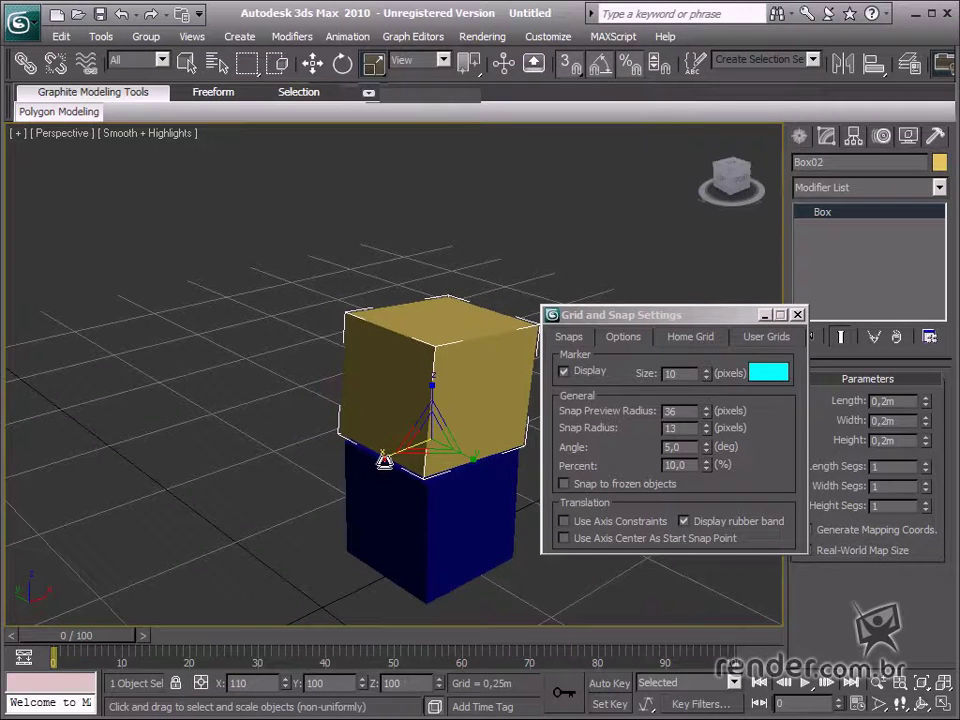
{"action": "left_click_drag", "start_coordinate": [706, 373], "coordinate": [706, 322]}
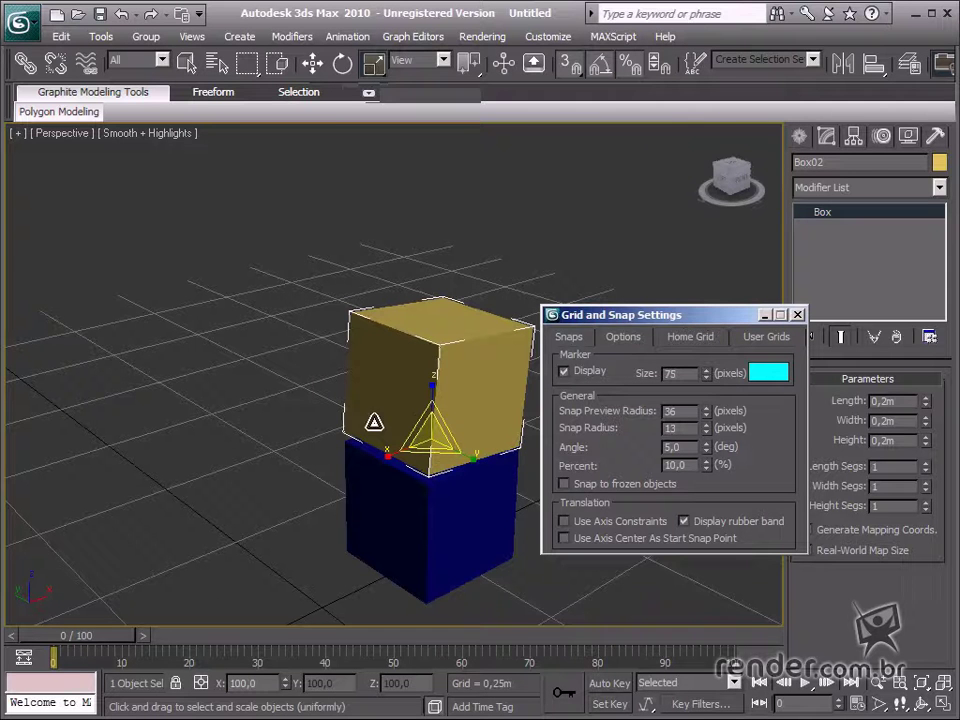